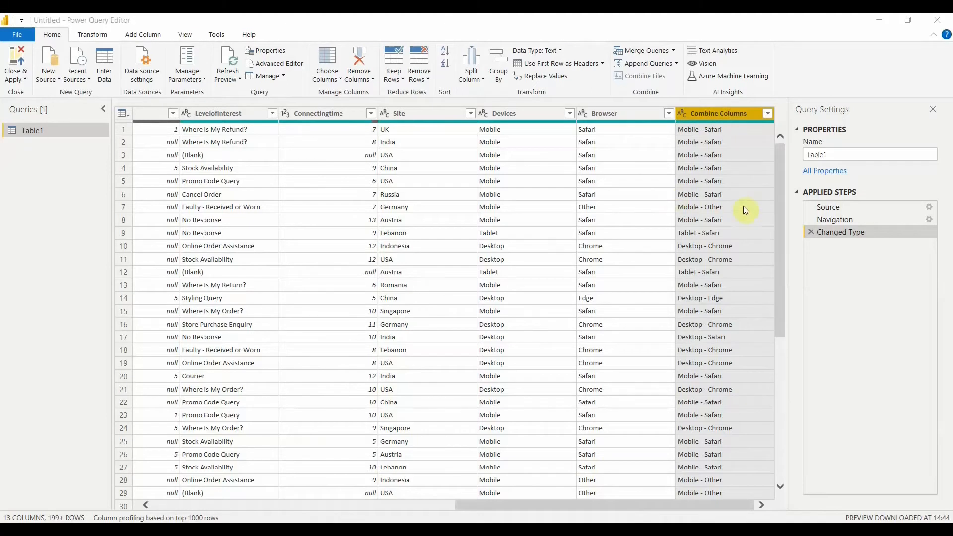
- Start splitting the Combine Columns column by delimiter, with a custom "-" as the delimiter
{"action": "right_click", "coordinate": [726, 112]}
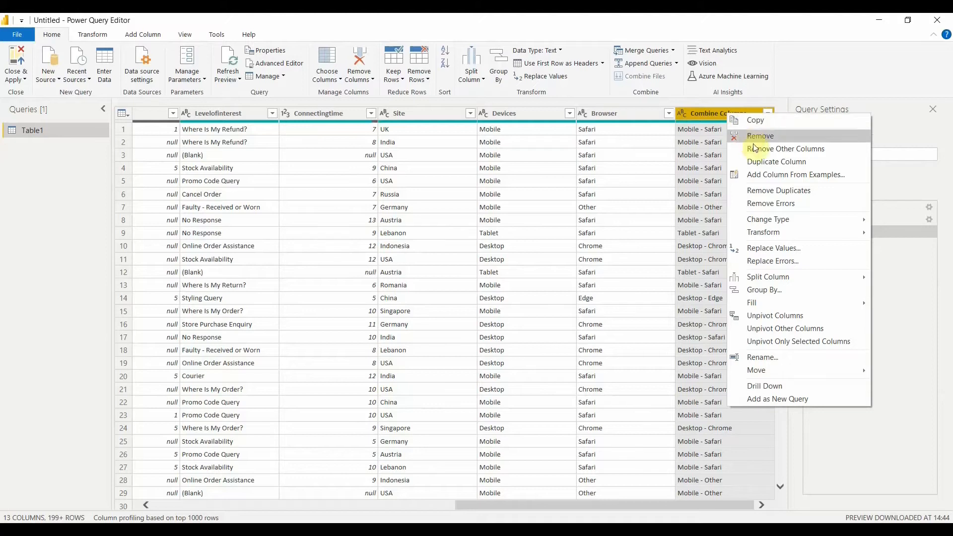
{"action": "mouse_move", "coordinate": [765, 279]}
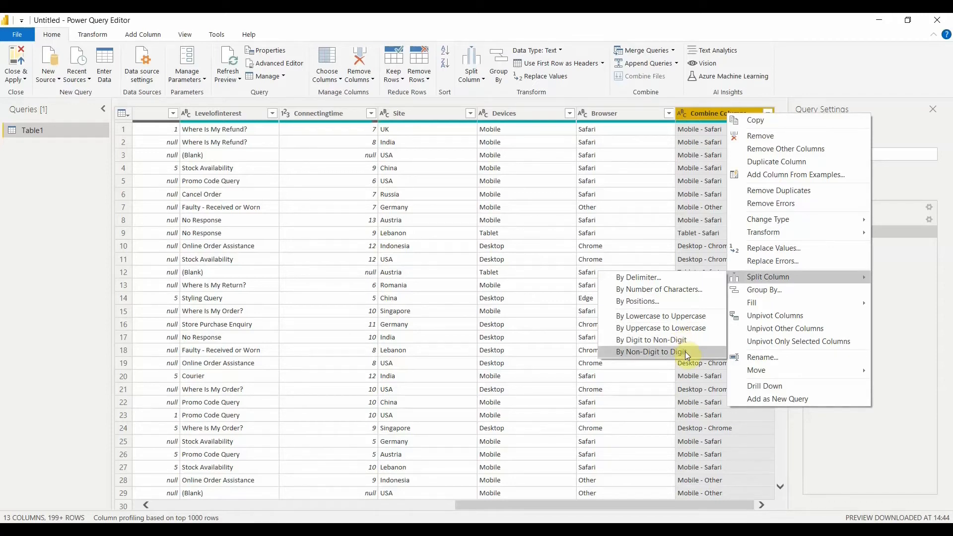
{"action": "left_click", "coordinate": [659, 279]}
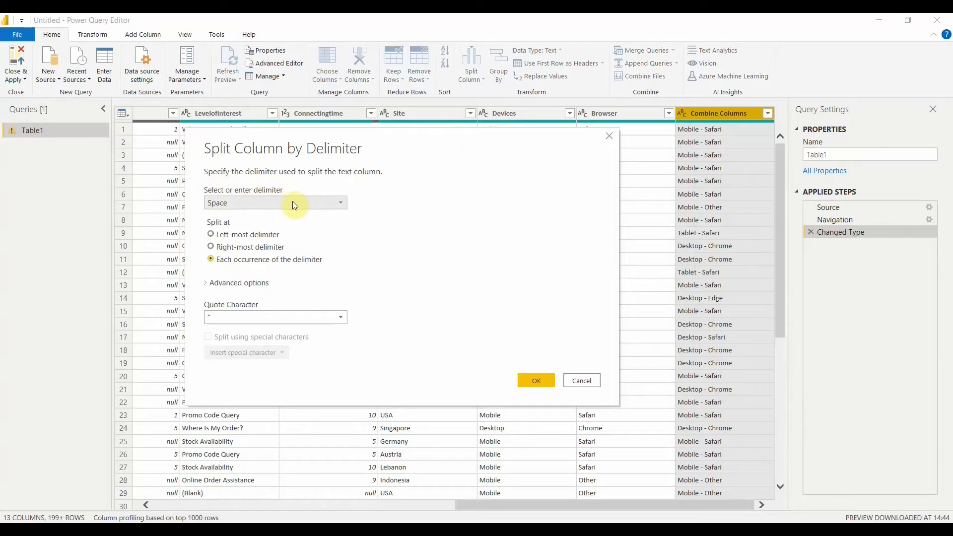
{"action": "left_click", "coordinate": [343, 206]}
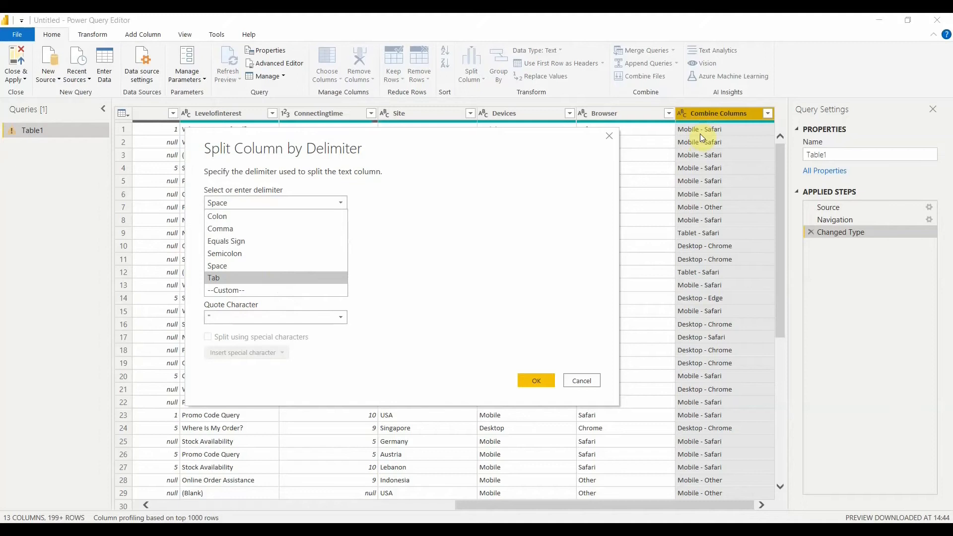
{"action": "left_click", "coordinate": [245, 290]}
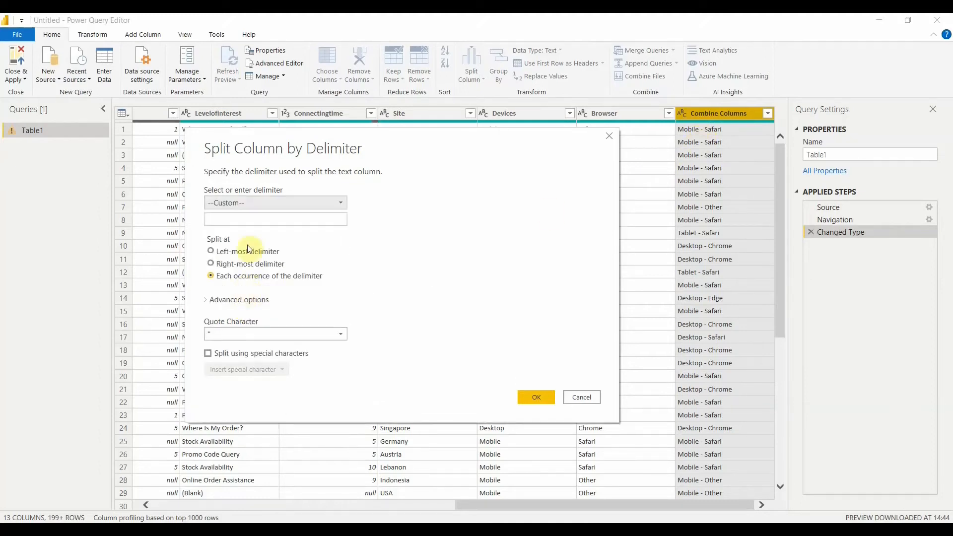
{"action": "left_click", "coordinate": [252, 217]}
{"action": "type", "text": "-"}
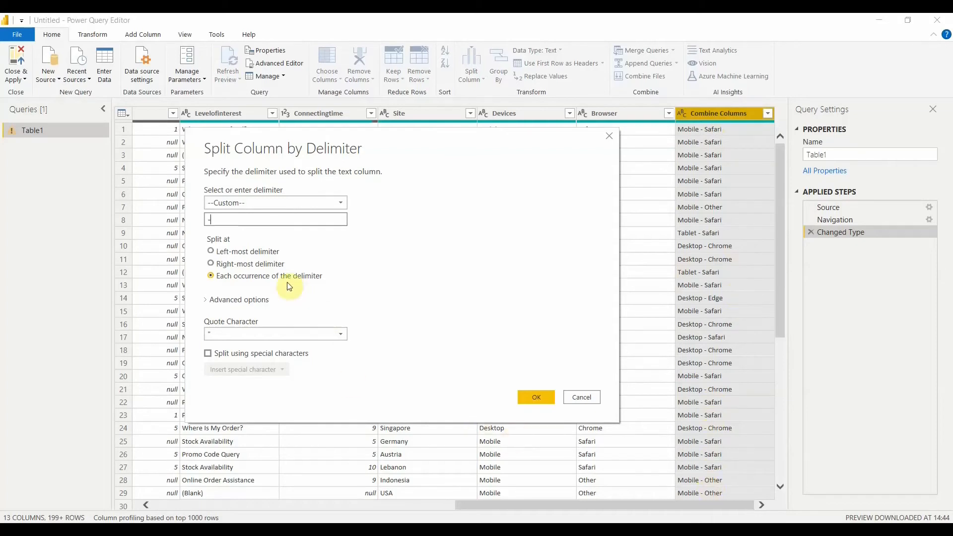
- Apply the delimiter split at each occurrence of the delimiter and review the resulting columns
{"action": "left_click", "coordinate": [268, 251]}
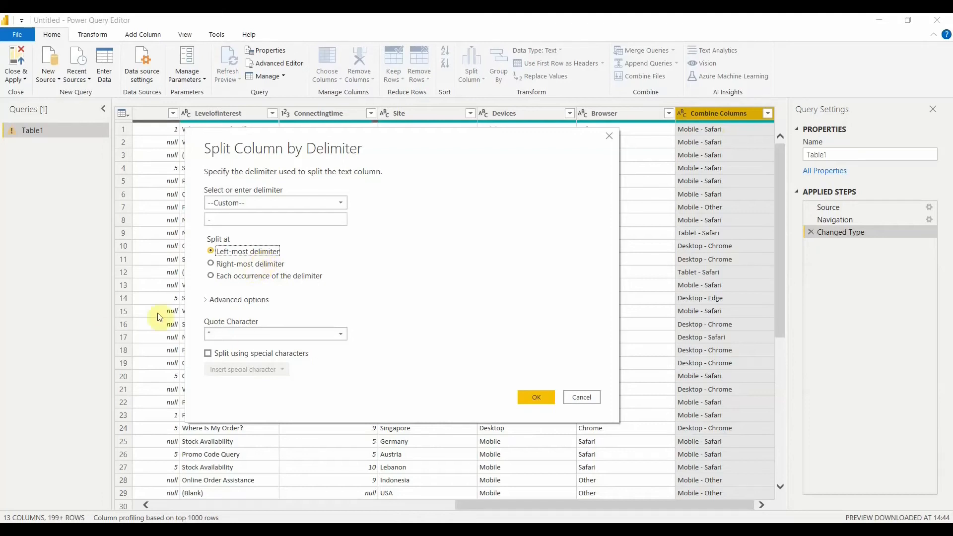
{"action": "left_click", "coordinate": [212, 277]}
{"action": "left_click", "coordinate": [218, 300]}
{"action": "left_click", "coordinate": [543, 400]}
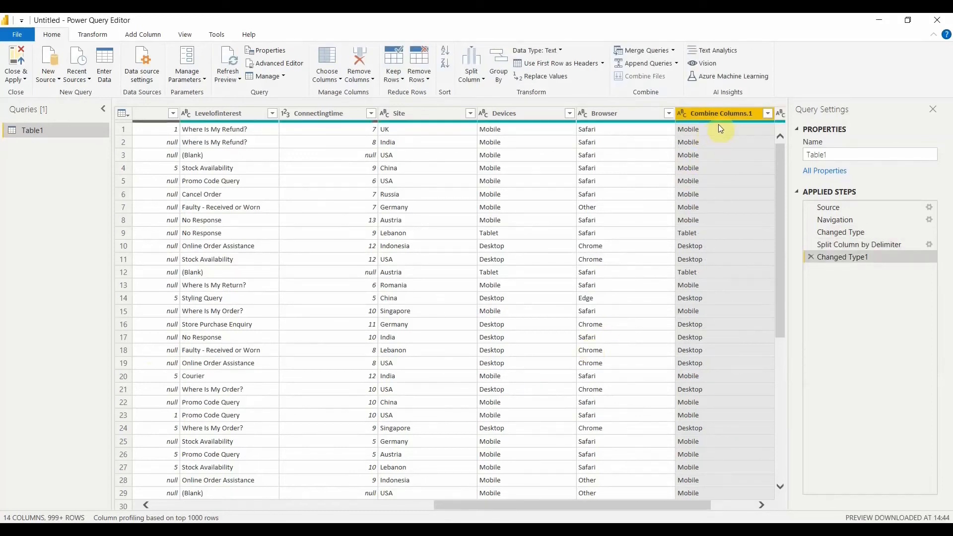
{"action": "left_click", "coordinate": [764, 505]}
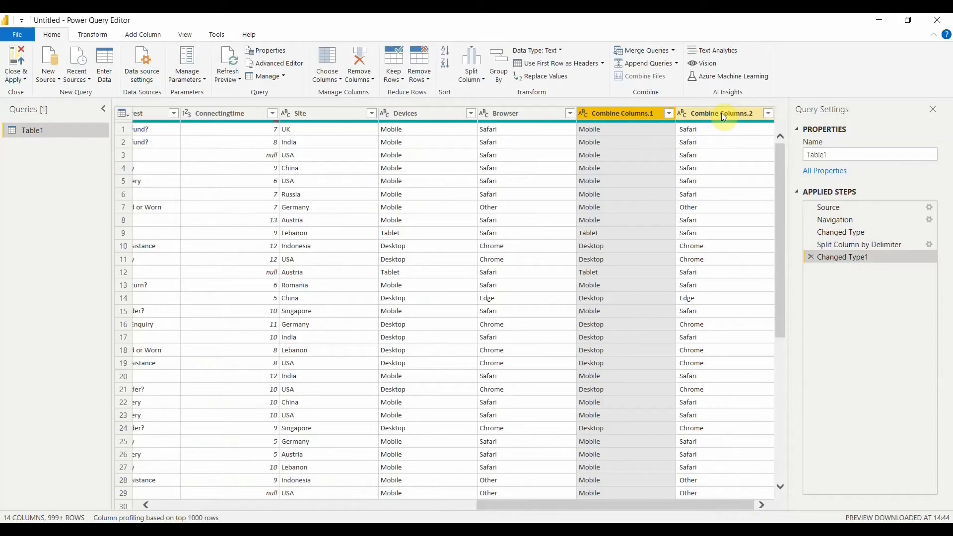
{"action": "left_click_drag", "start_coordinate": [594, 504], "coordinate": [645, 506]}
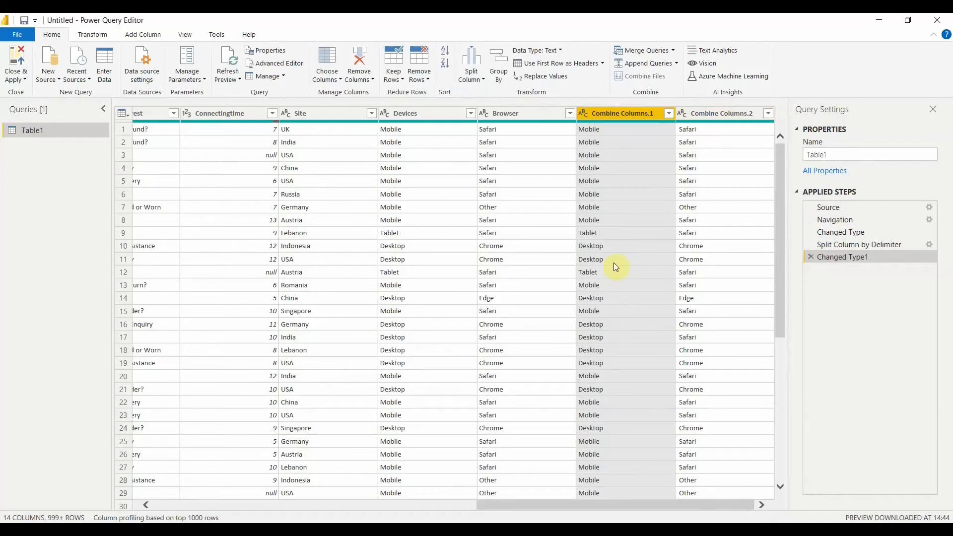
- Close the query editor without applying the split and discard the pending query changes
{"action": "left_click", "coordinate": [28, 81]}
{"action": "left_click", "coordinate": [45, 117]}
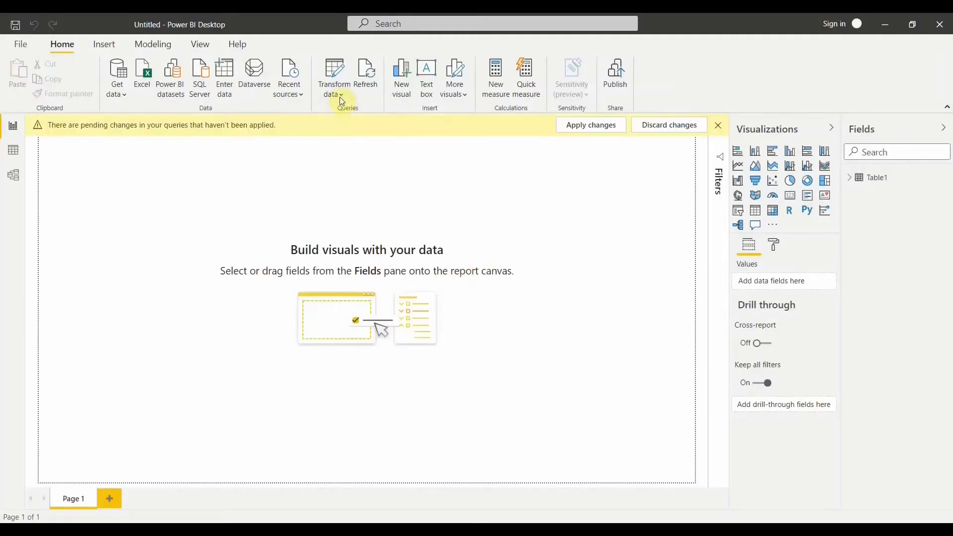
{"action": "left_click", "coordinate": [694, 132]}
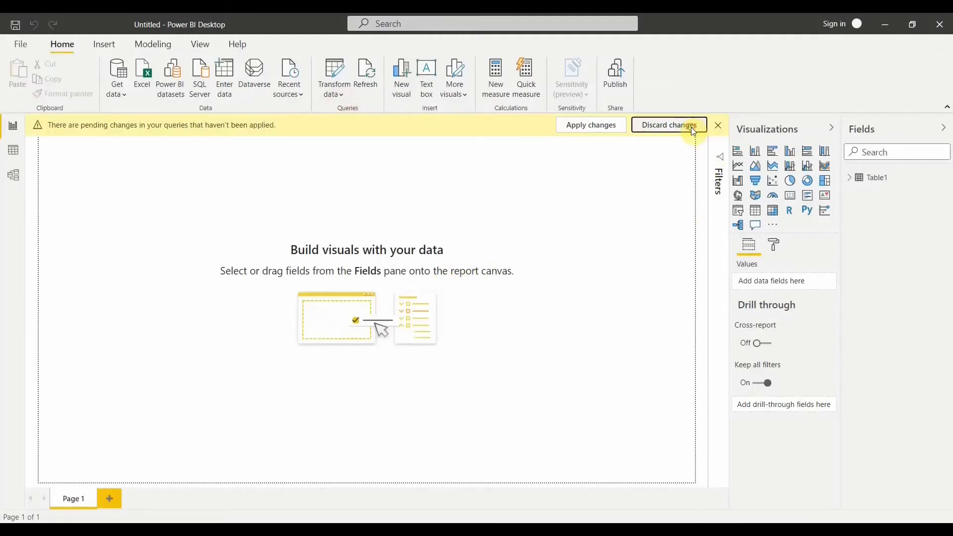
{"action": "left_click", "coordinate": [540, 307]}
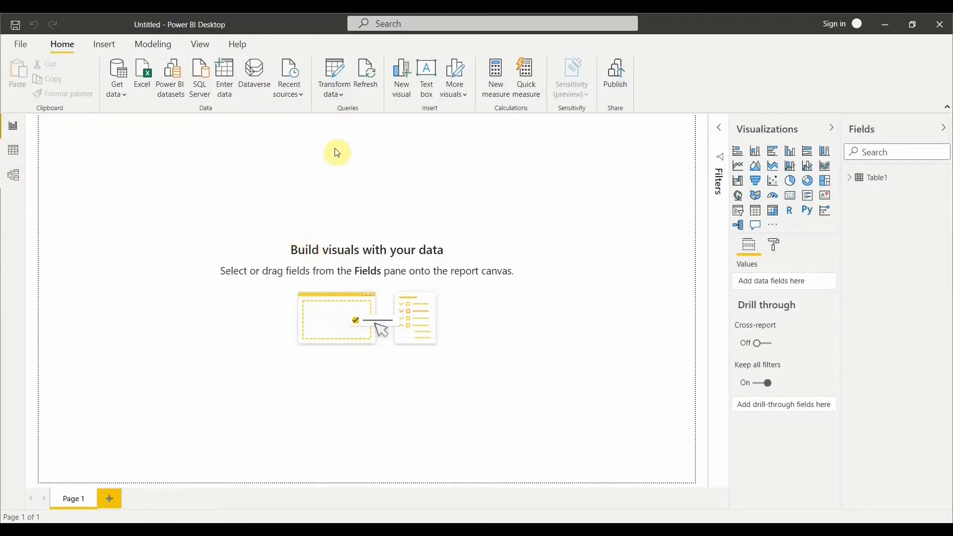
- Reopen Table1 in Power Query Editor and start splitting the Combine Columns column by number of characters
{"action": "left_click", "coordinate": [345, 99]}
{"action": "left_click", "coordinate": [356, 117]}
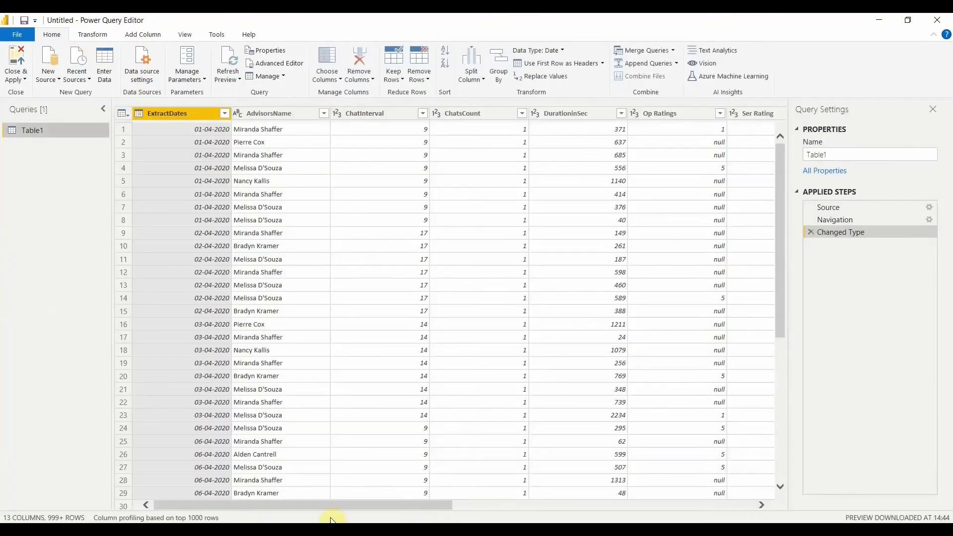
{"action": "left_click_drag", "start_coordinate": [330, 504], "coordinate": [697, 508]}
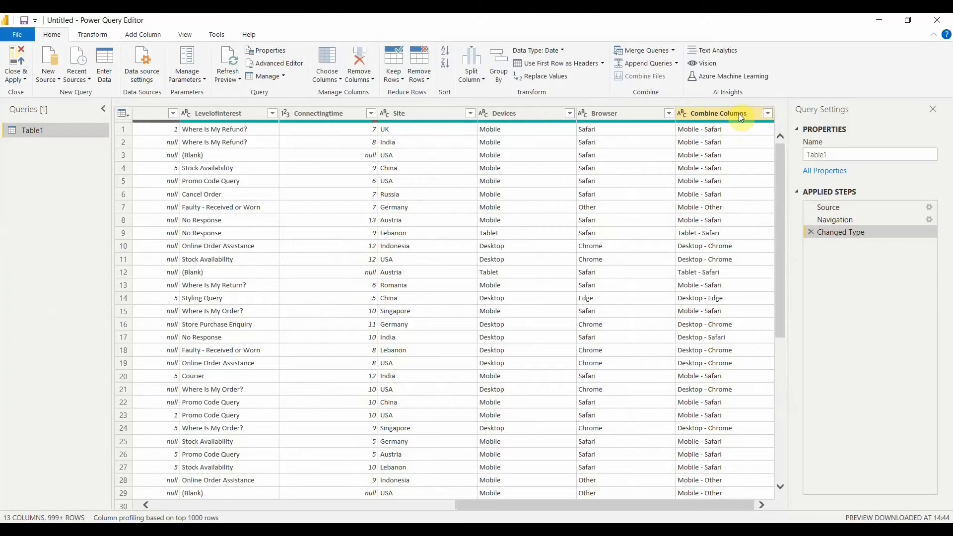
{"action": "left_click", "coordinate": [738, 113]}
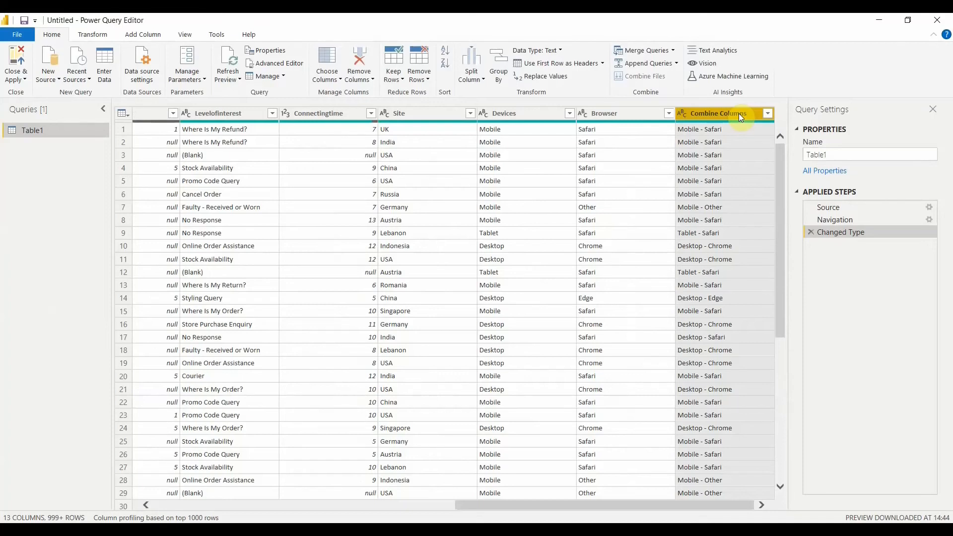
{"action": "right_click", "coordinate": [738, 113]}
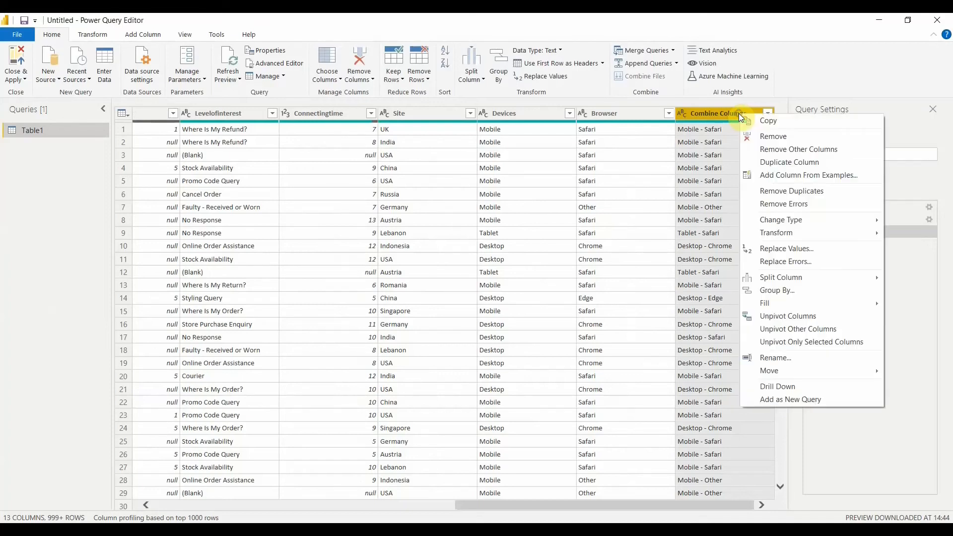
{"action": "mouse_move", "coordinate": [769, 285]}
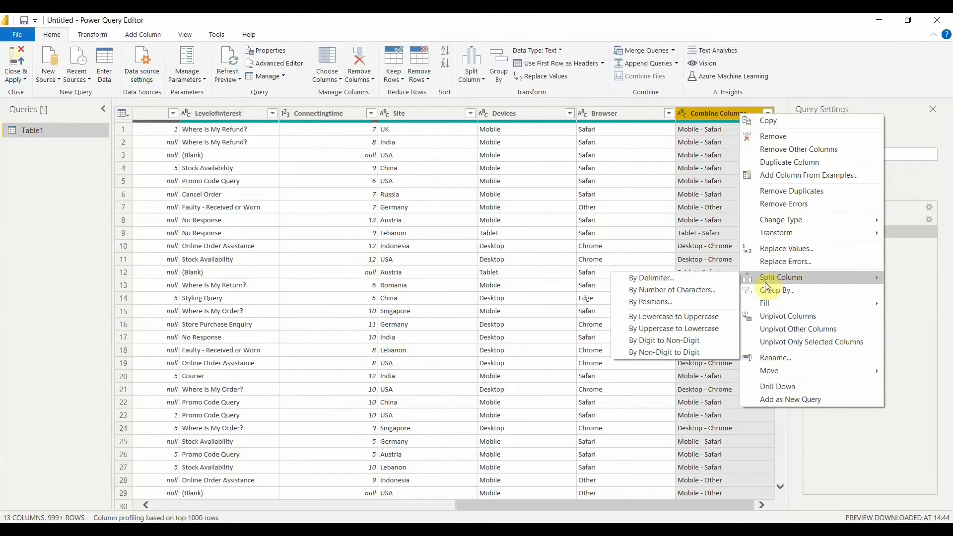
{"action": "left_click", "coordinate": [723, 289]}
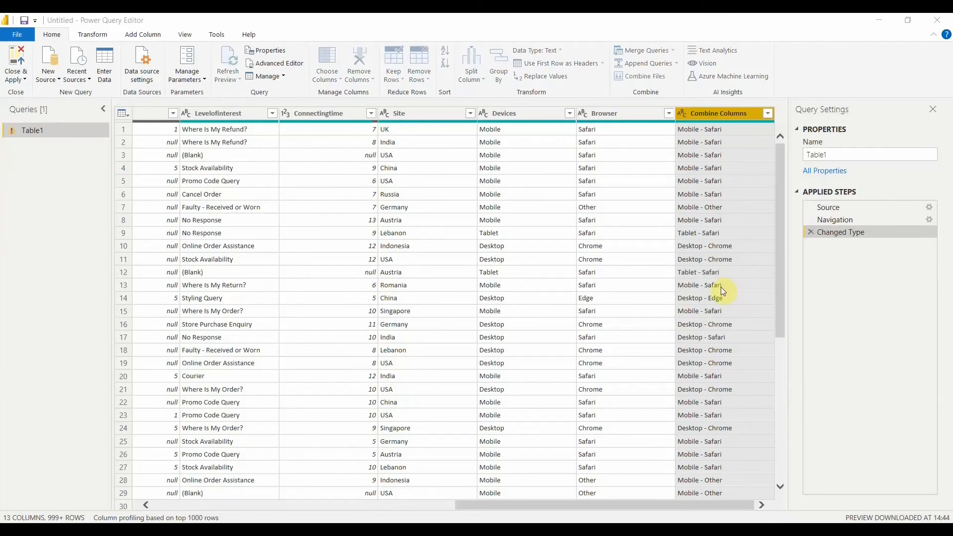
- Split Combine Columns at 7 characters, once, as far left as possible, and review the two resulting columns
{"action": "left_click_drag", "start_coordinate": [459, 183], "coordinate": [417, 190]}
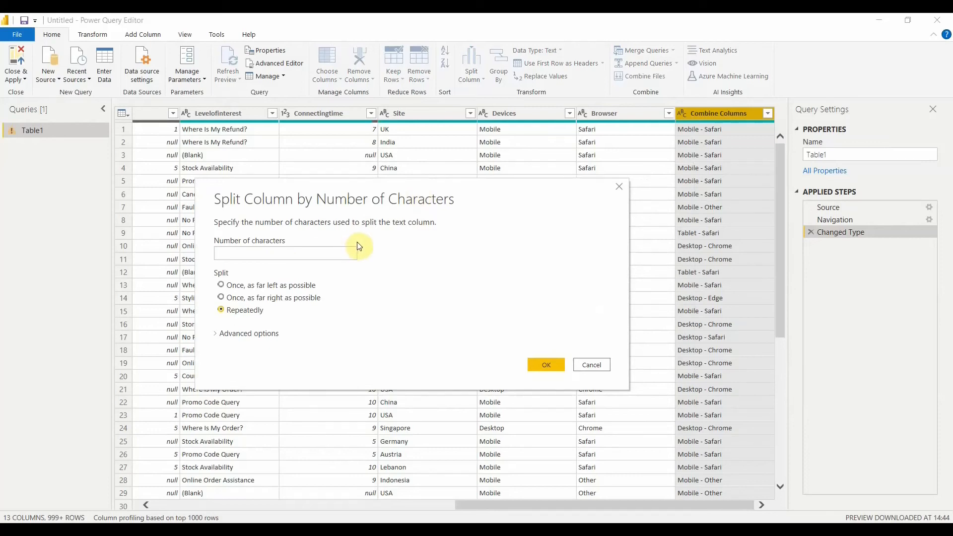
{"action": "left_click", "coordinate": [342, 250]}
{"action": "left_click", "coordinate": [324, 253]}
{"action": "type", "text": "7"}
{"action": "left_click", "coordinate": [271, 299]}
{"action": "left_click", "coordinate": [221, 311]}
{"action": "left_click", "coordinate": [223, 286]}
{"action": "left_click", "coordinate": [547, 365]}
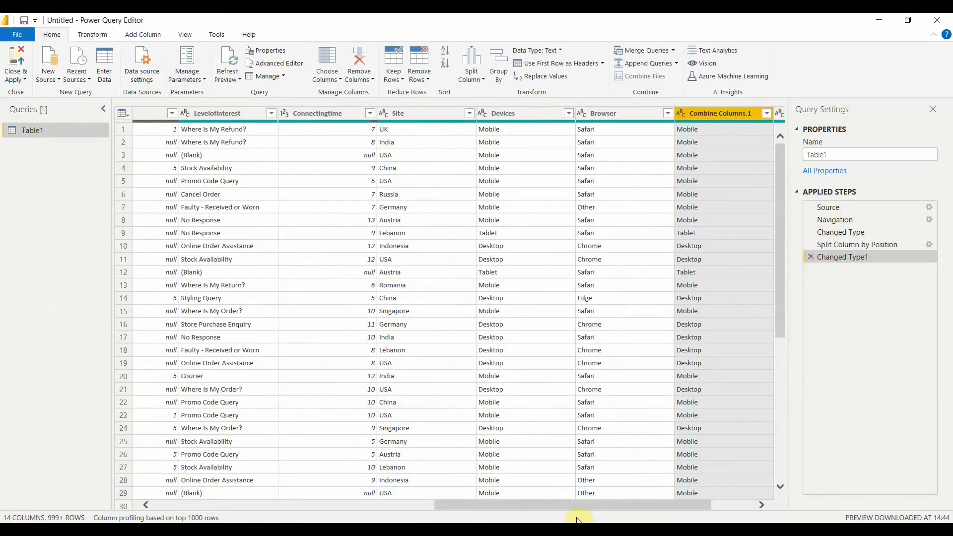
{"action": "left_click_drag", "start_coordinate": [604, 509], "coordinate": [638, 509]}
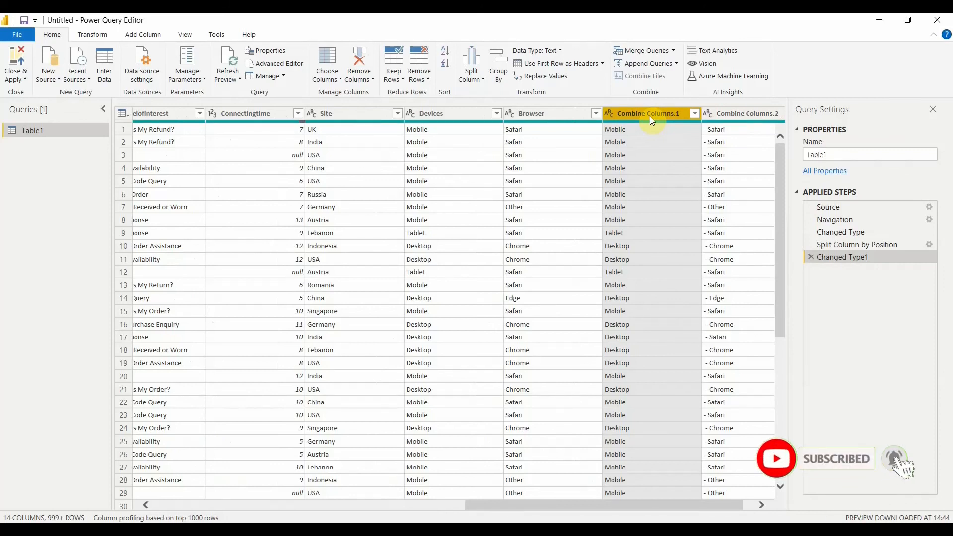
{"action": "left_click", "coordinate": [753, 115]}
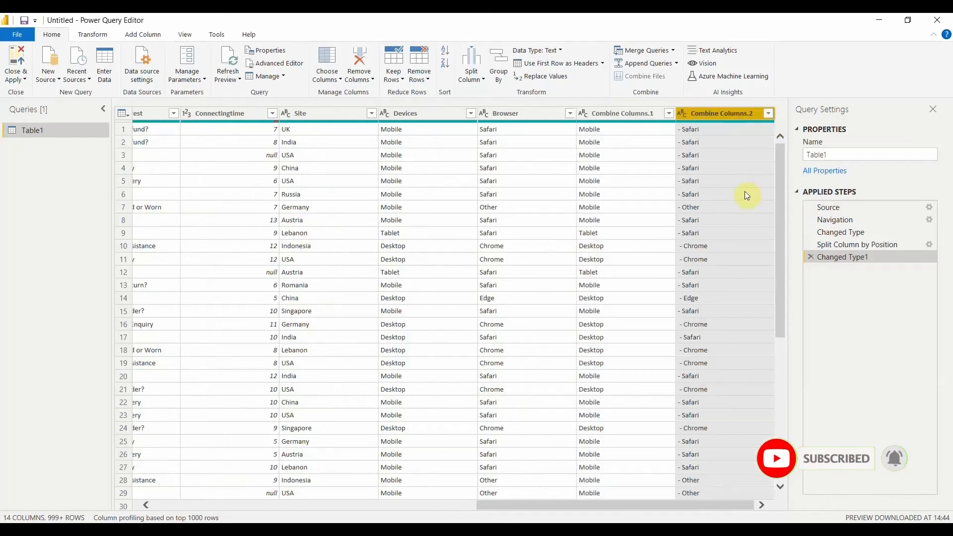